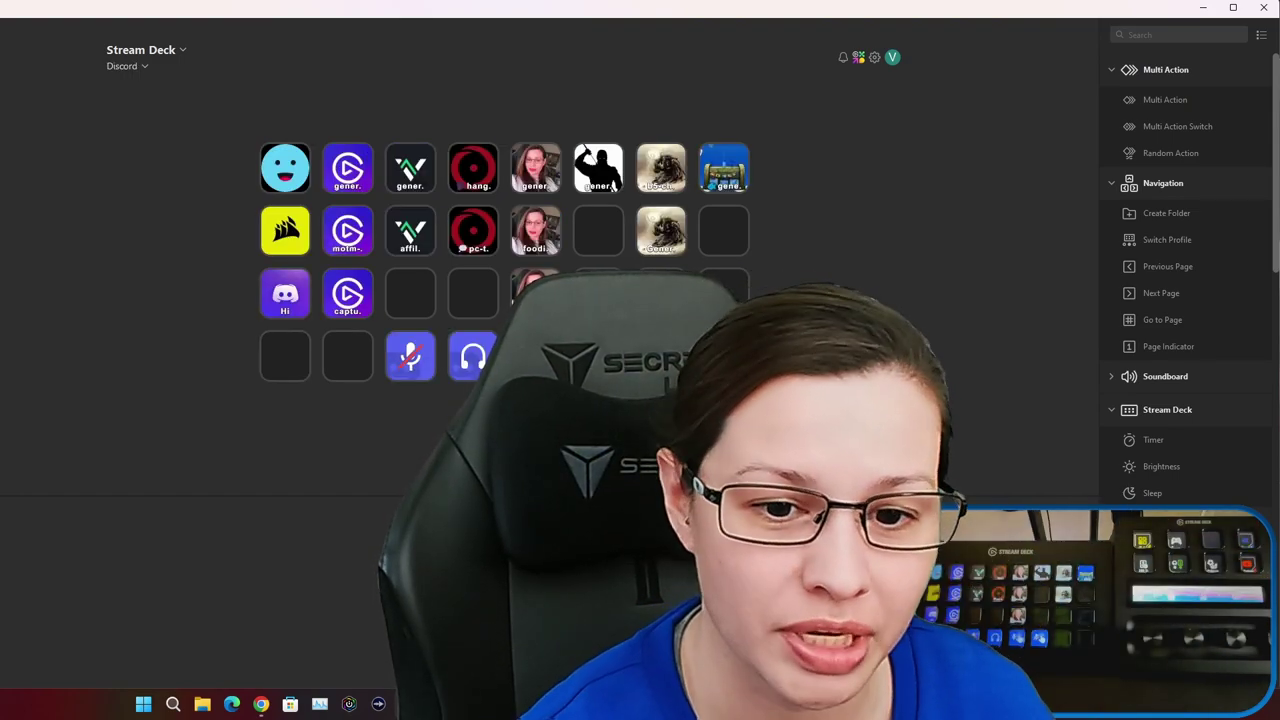
- Place a Multi Action Switch key in an empty bottom-row slot, then collapse the Multi Action and Navigation groups
left_click(1110, 78)
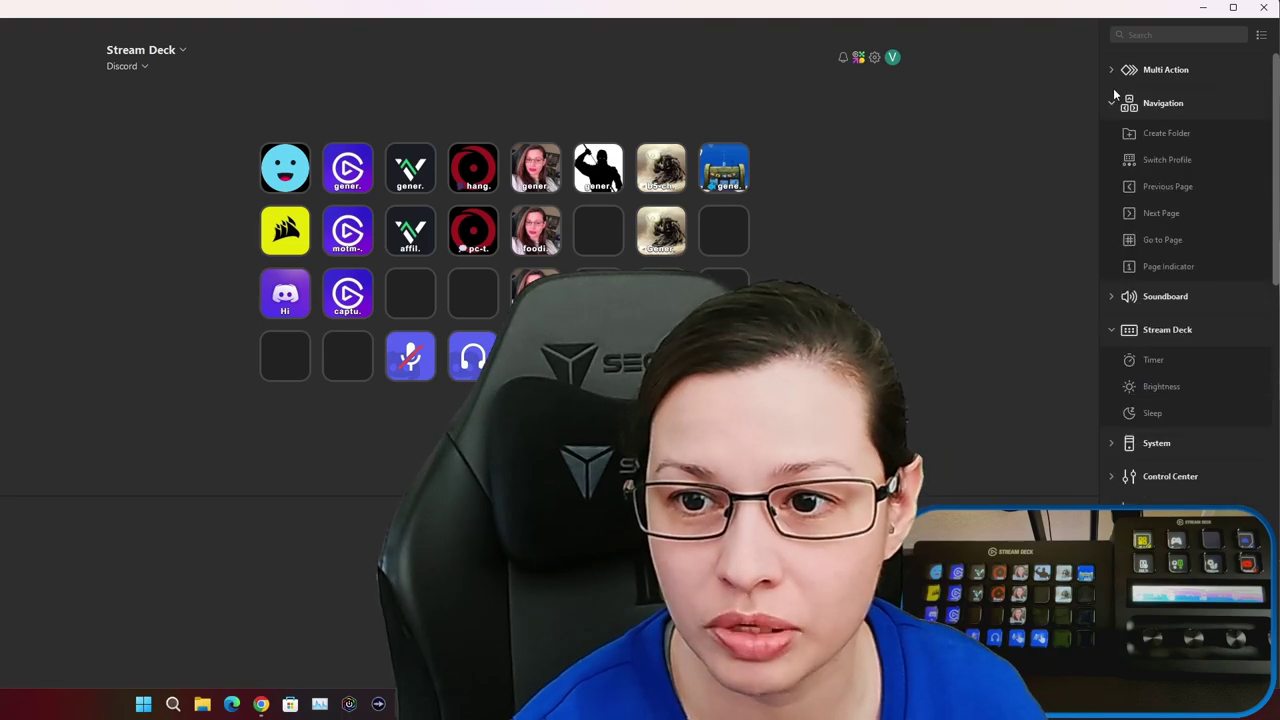
left_click(1112, 75)
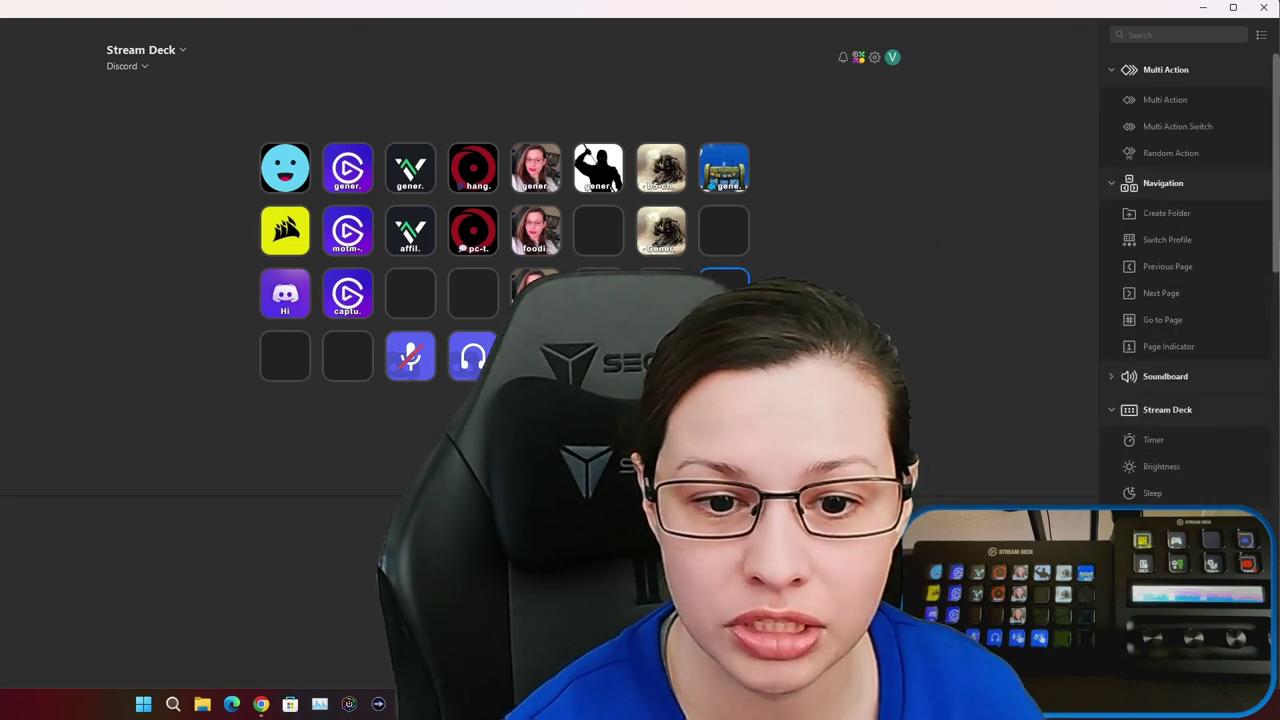
left_click_drag(1128, 127, 598, 230)
left_click(109, 49)
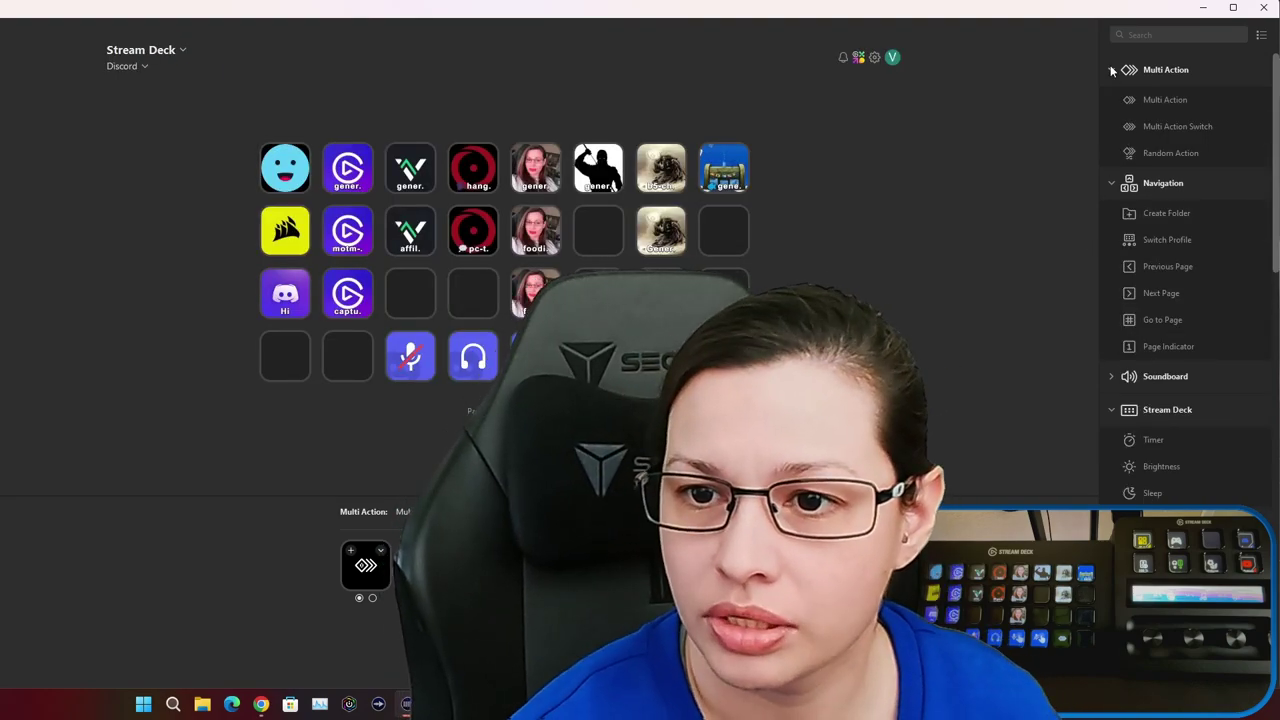
left_click(1111, 69)
left_click(1111, 105)
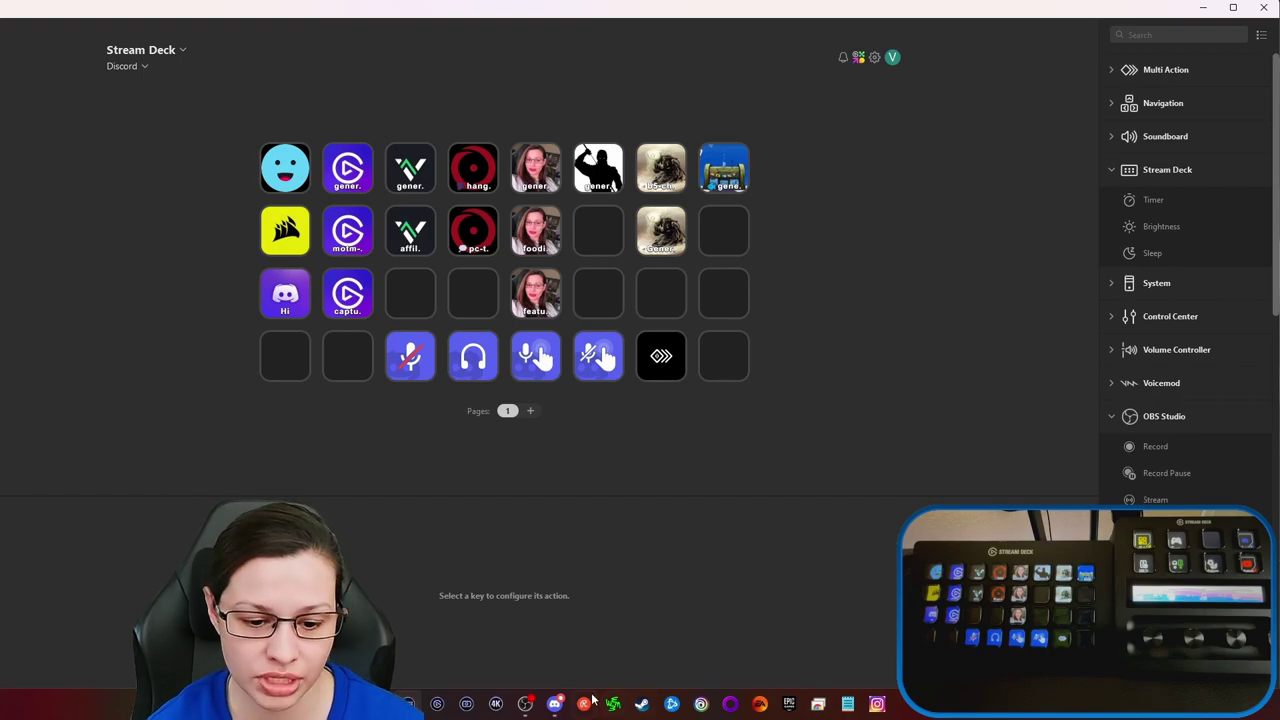
left_click(555, 704)
left_click(628, 114)
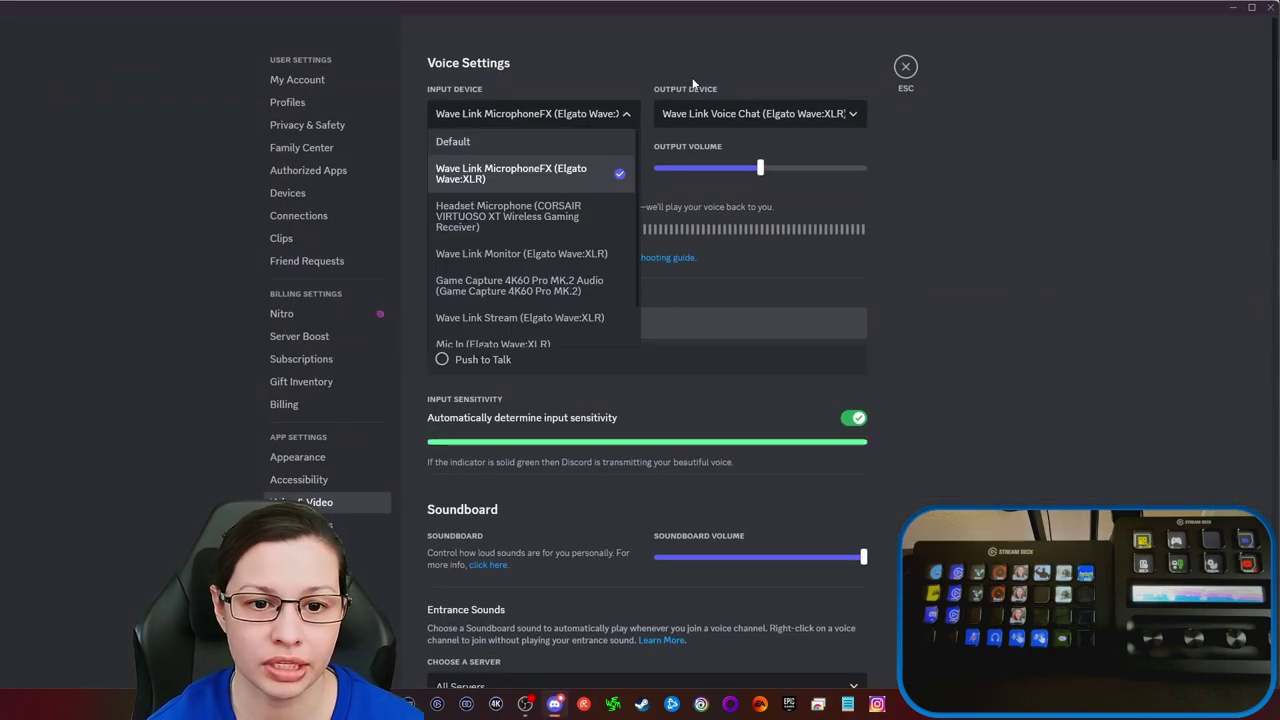
left_click(702, 61)
left_click(827, 113)
left_click(860, 70)
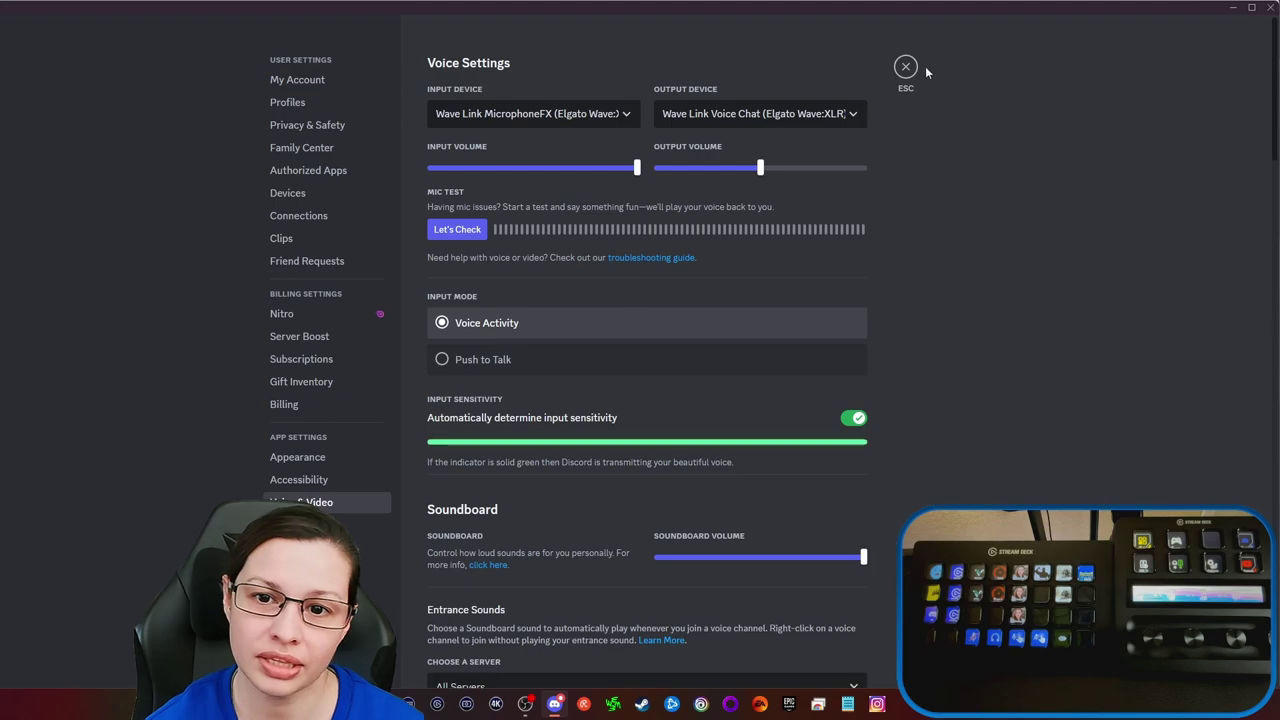
left_click(1231, 10)
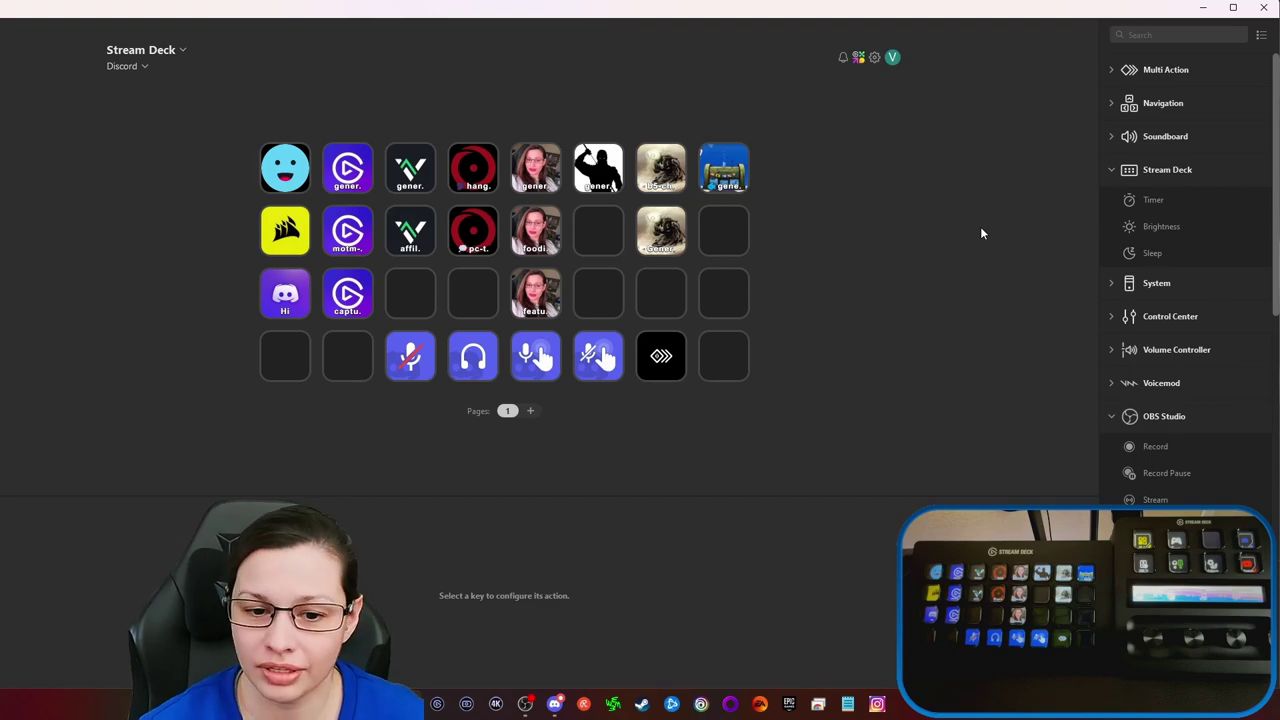
- Select the Multi Action Switch key, collapse OBS Studio, Stream Deck and Discord Volume Mixer, and expand Discord
left_click(656, 372)
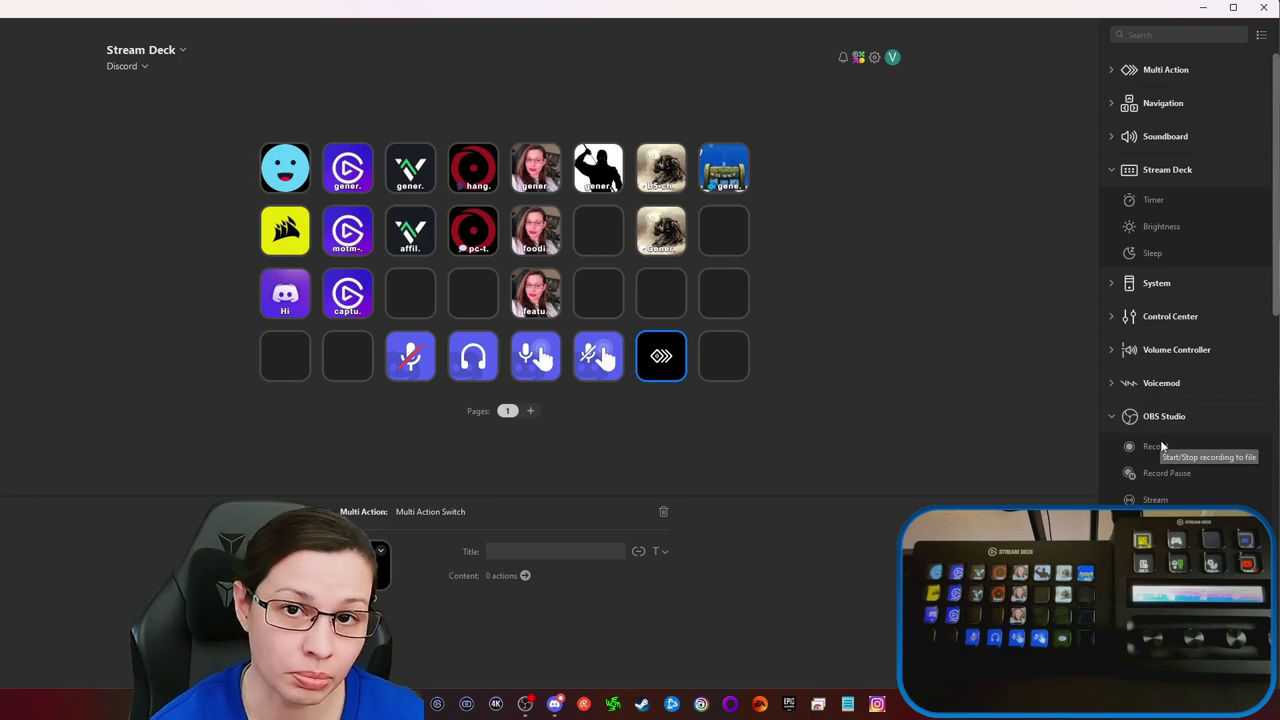
scroll(1160, 440, "down", 6)
scroll(1131, 369, "up", 4)
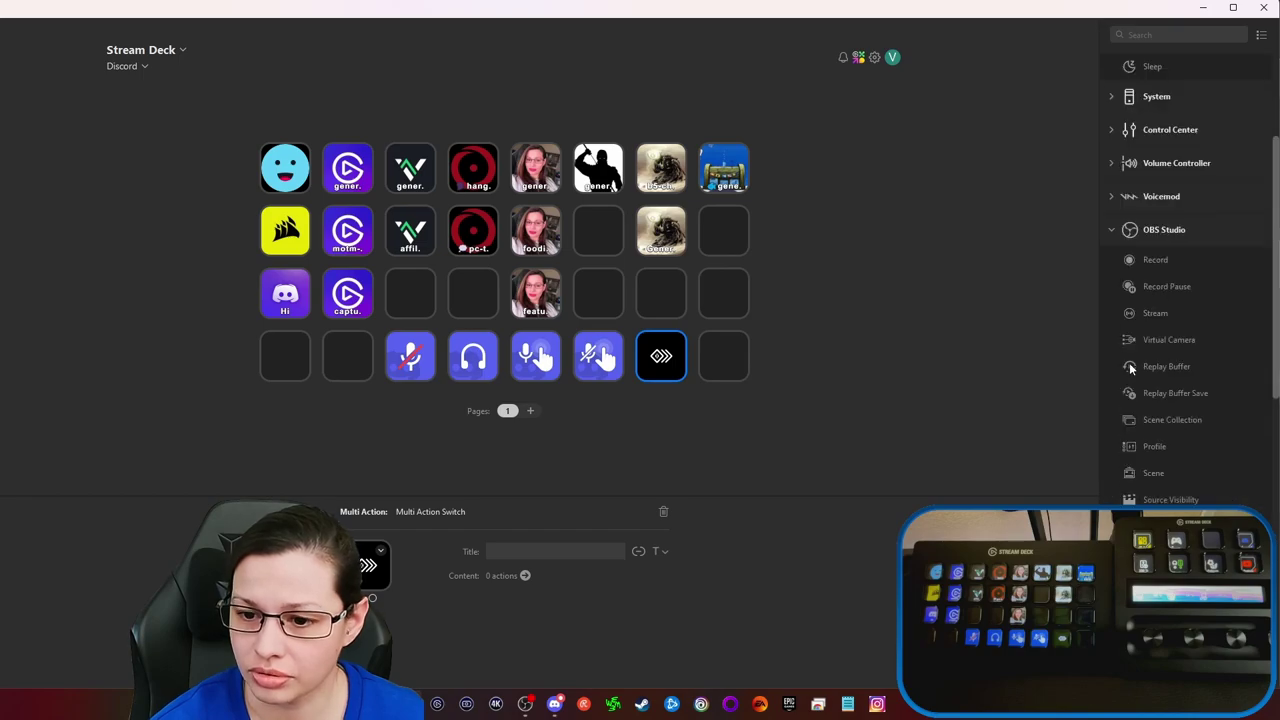
left_click(1111, 230)
left_click(1111, 172)
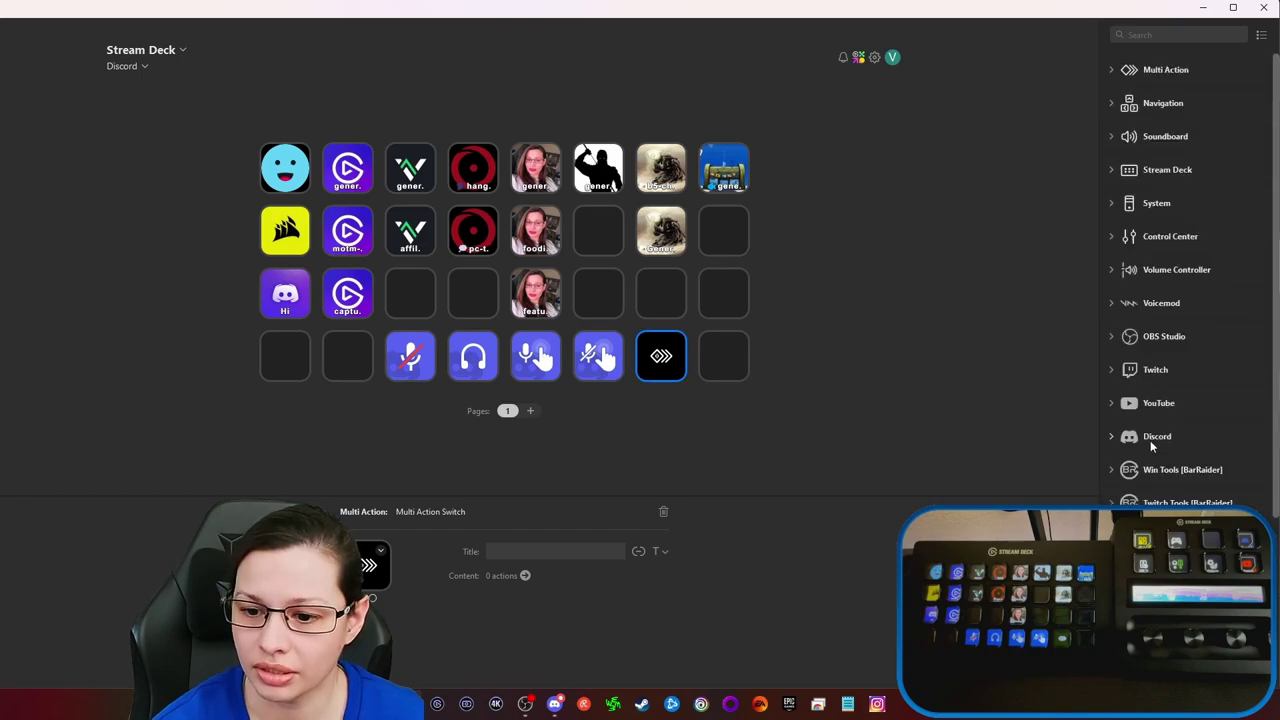
scroll(1139, 426, "down", 5)
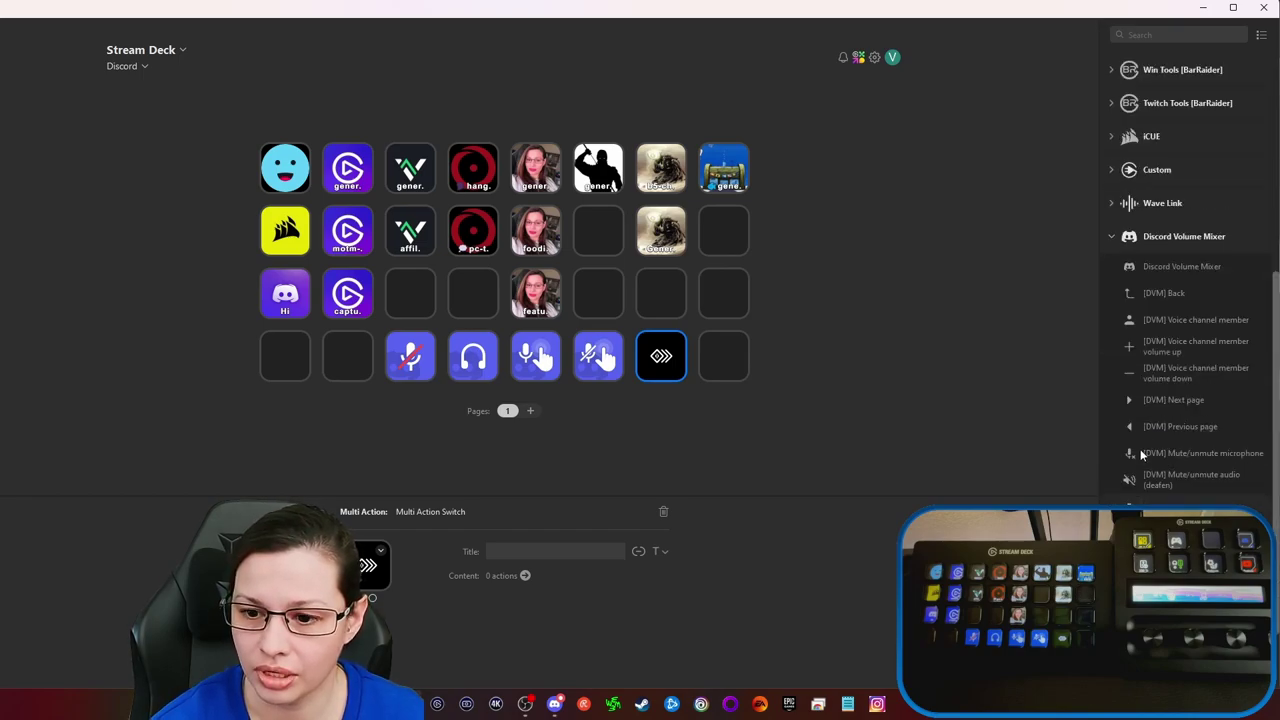
left_click(1113, 237)
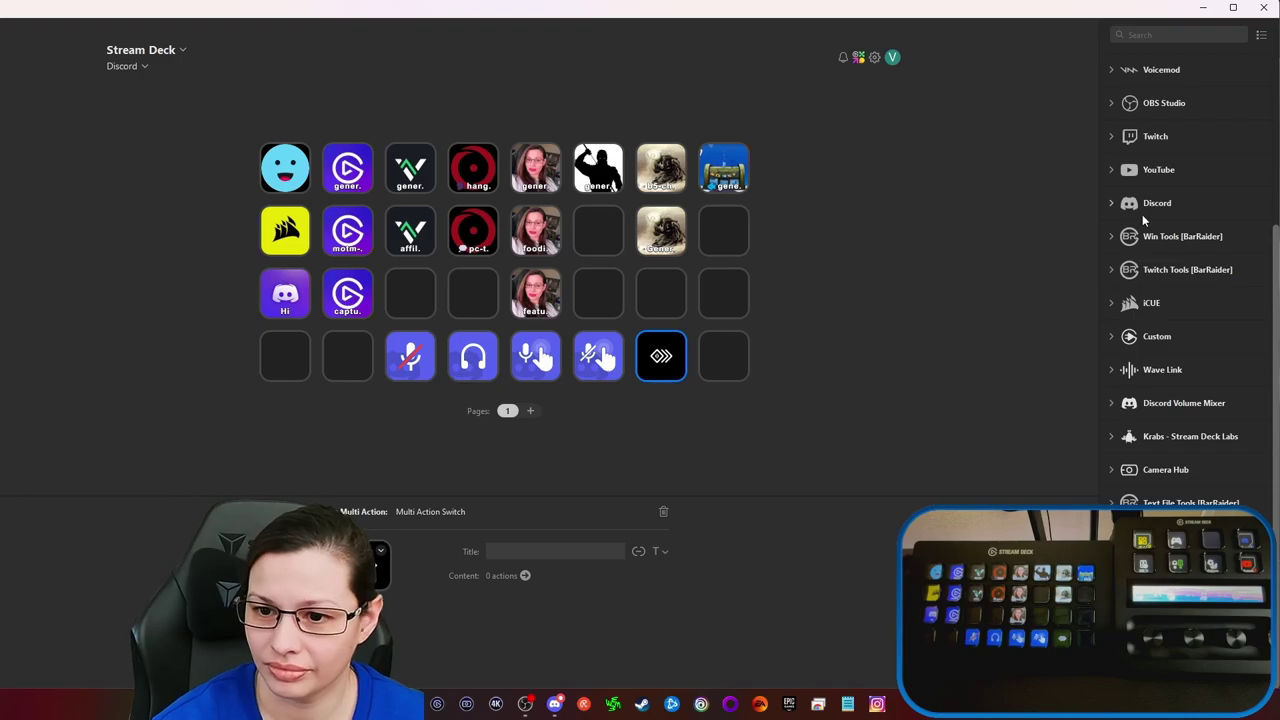
left_click(1113, 203)
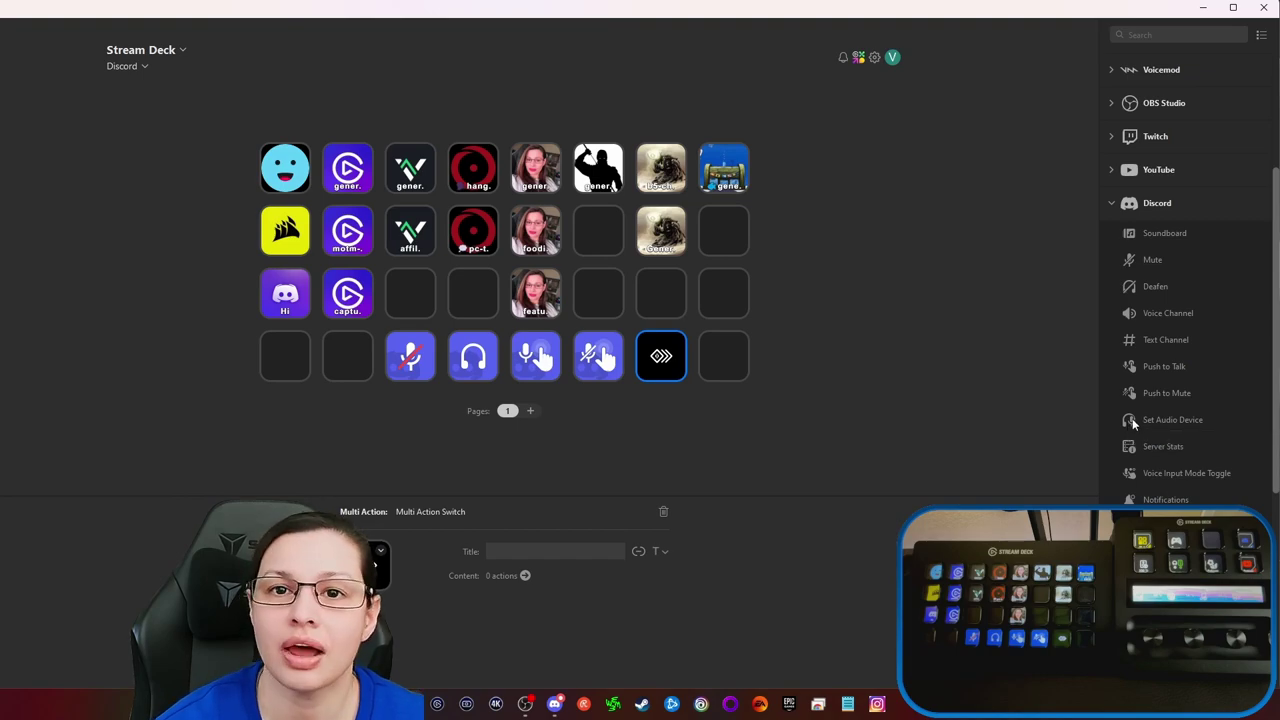
- Place a Discord Set Audio Device key in row three, set to change both input and output
left_click_drag(1133, 422, 673, 305)
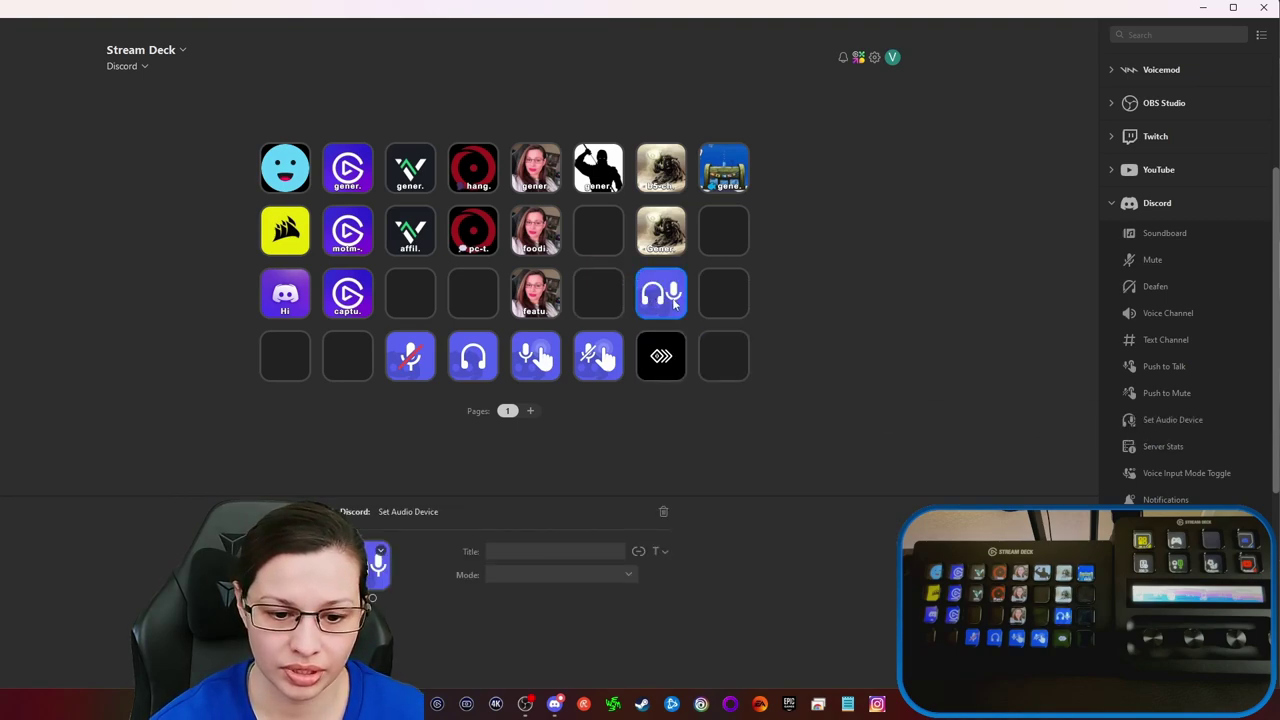
left_click(629, 575)
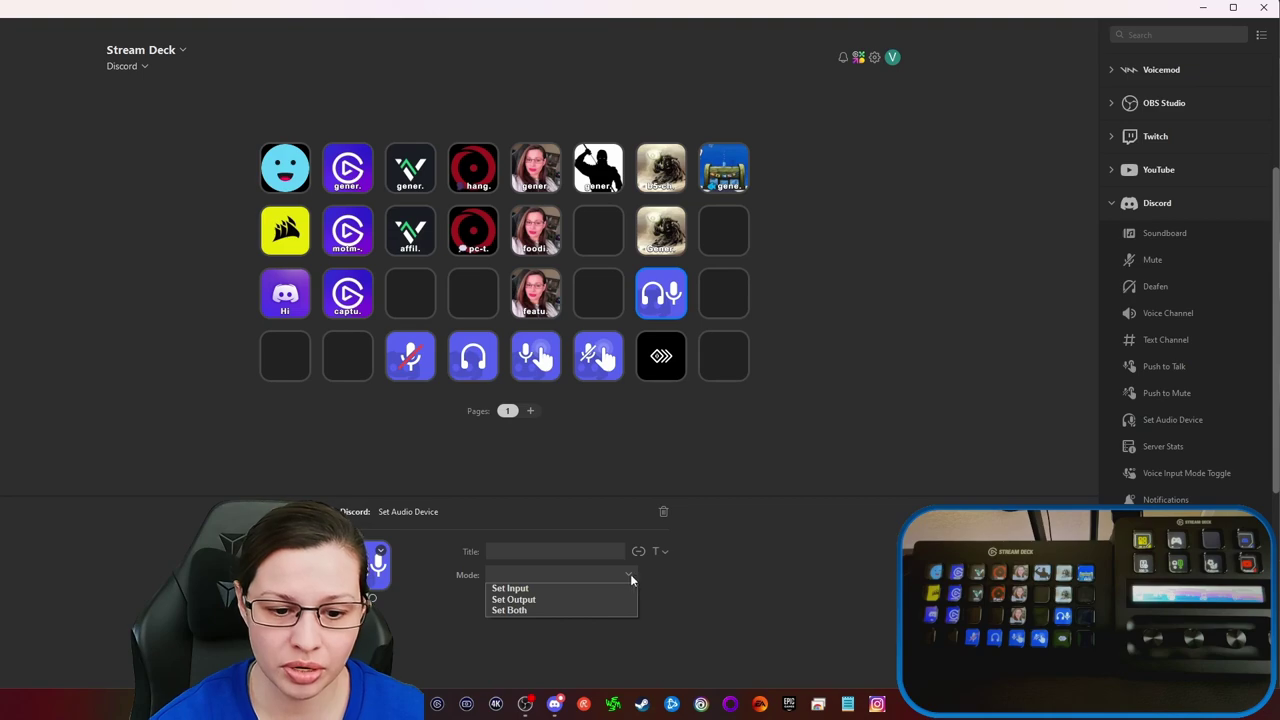
left_click(558, 610)
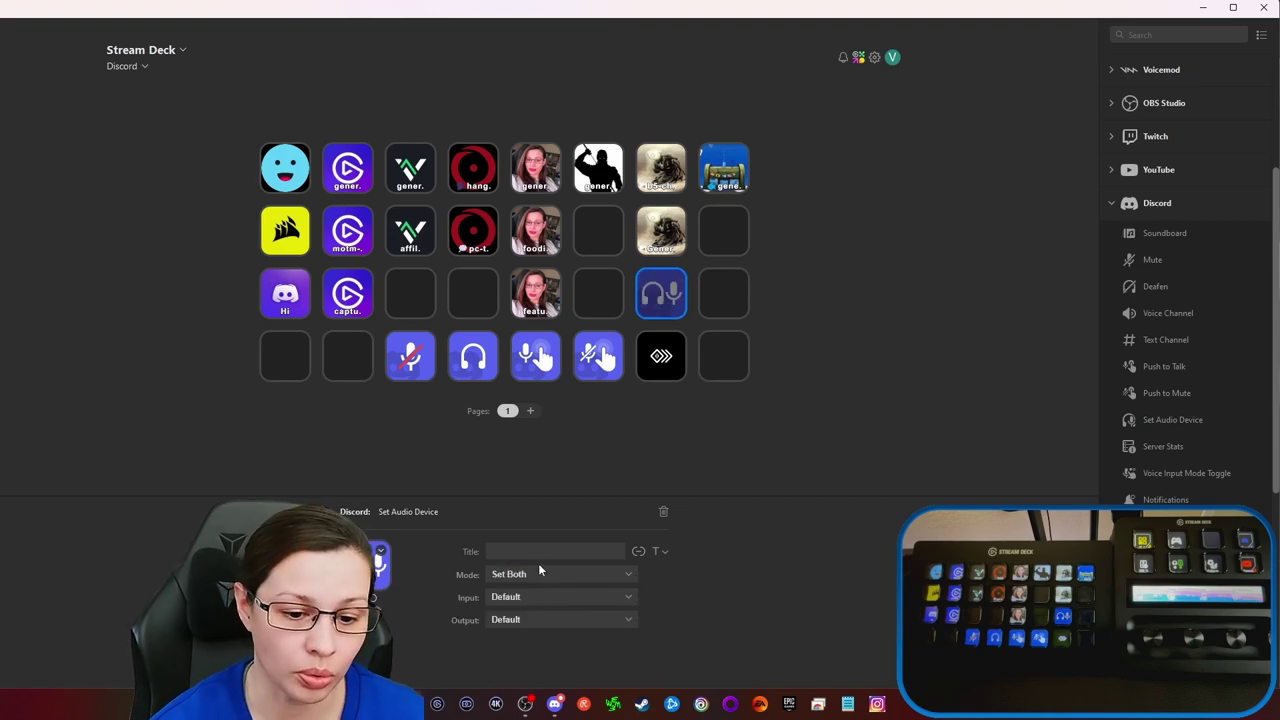
- Choose Wave Link MicrophoneFX as input and Wave Link Voice Chat as output, and title the key 'wave'
left_click(544, 596)
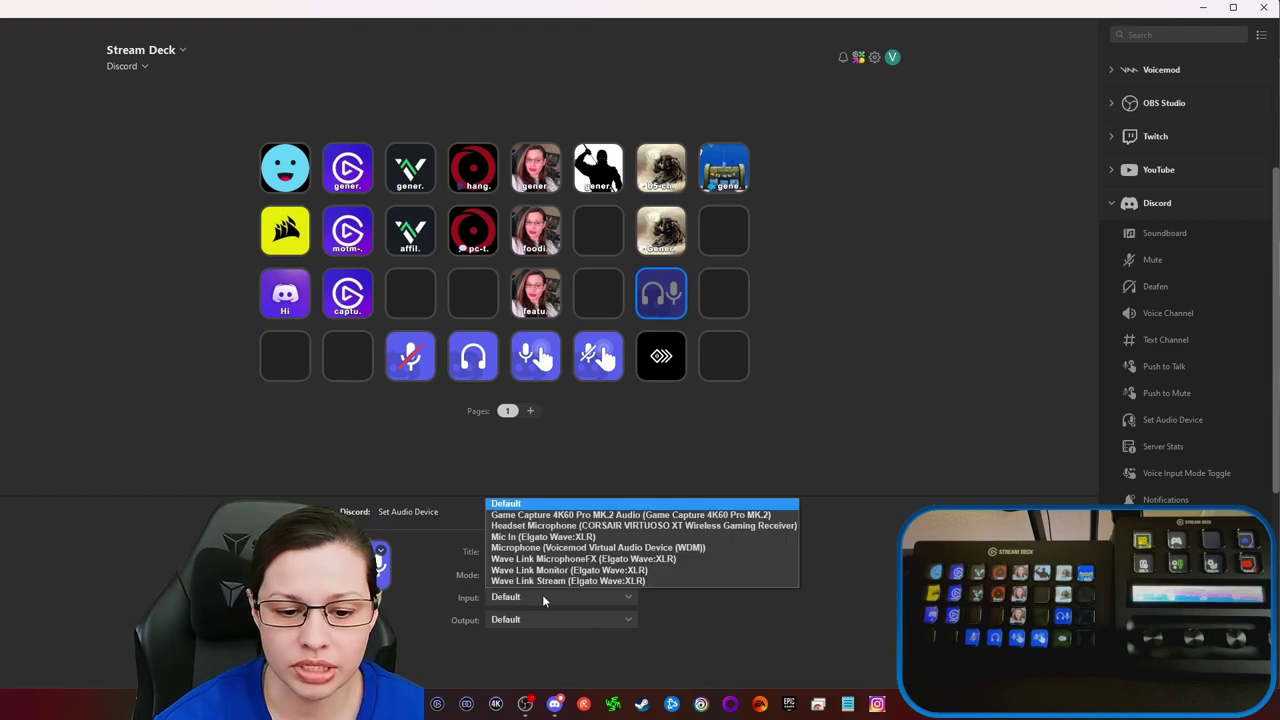
left_click(584, 560)
left_click(576, 619)
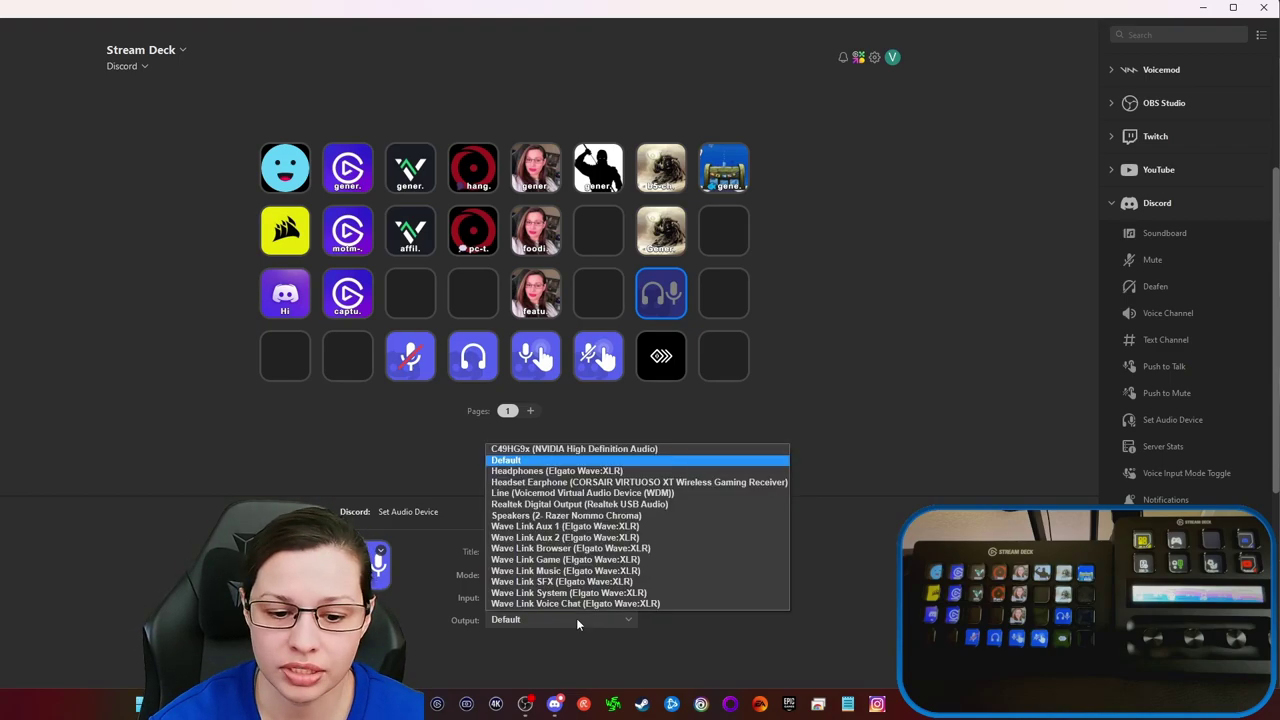
left_click(569, 604)
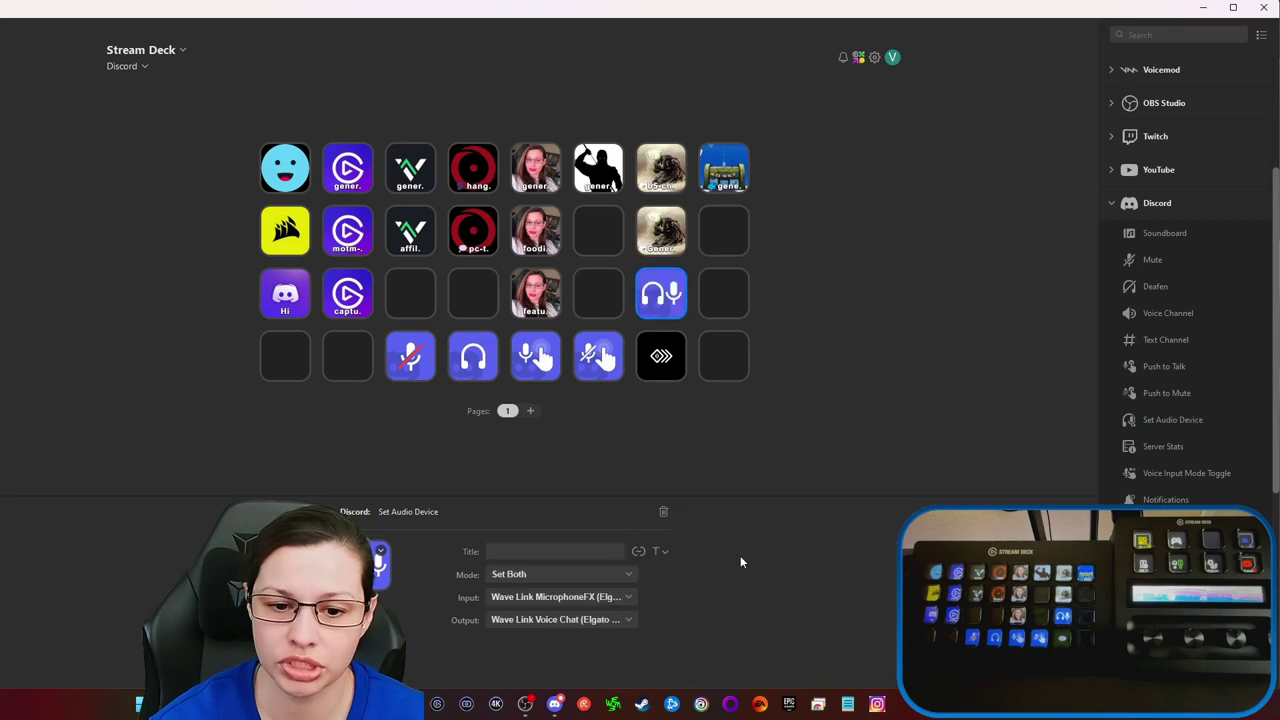
left_click(512, 551)
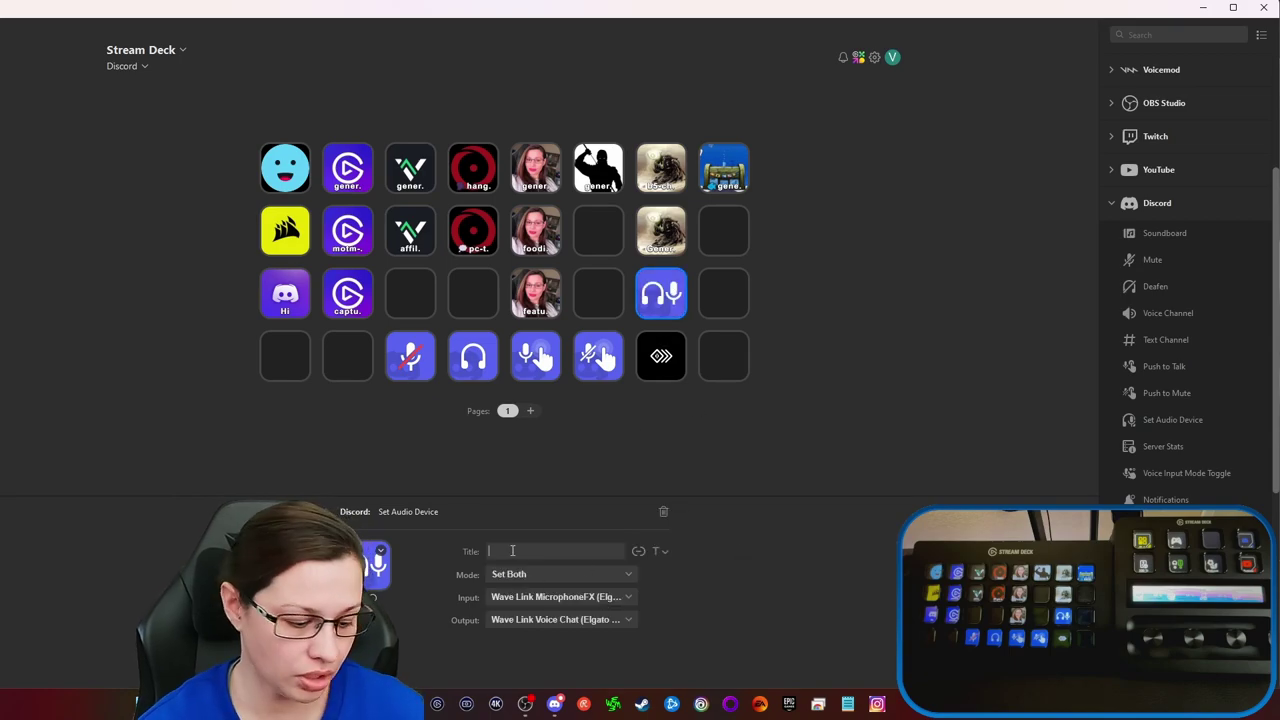
type("wave")
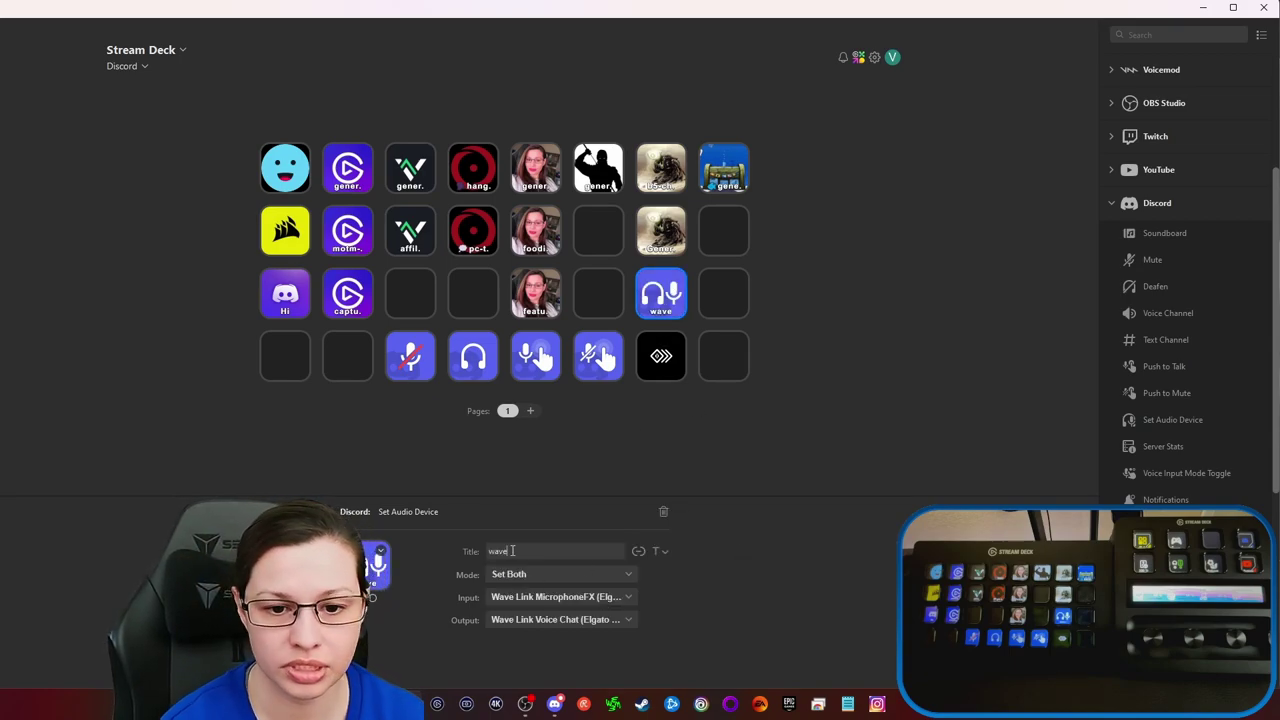
- Copy the wave key and paste it into the empty slot beside it
right_click(680, 294)
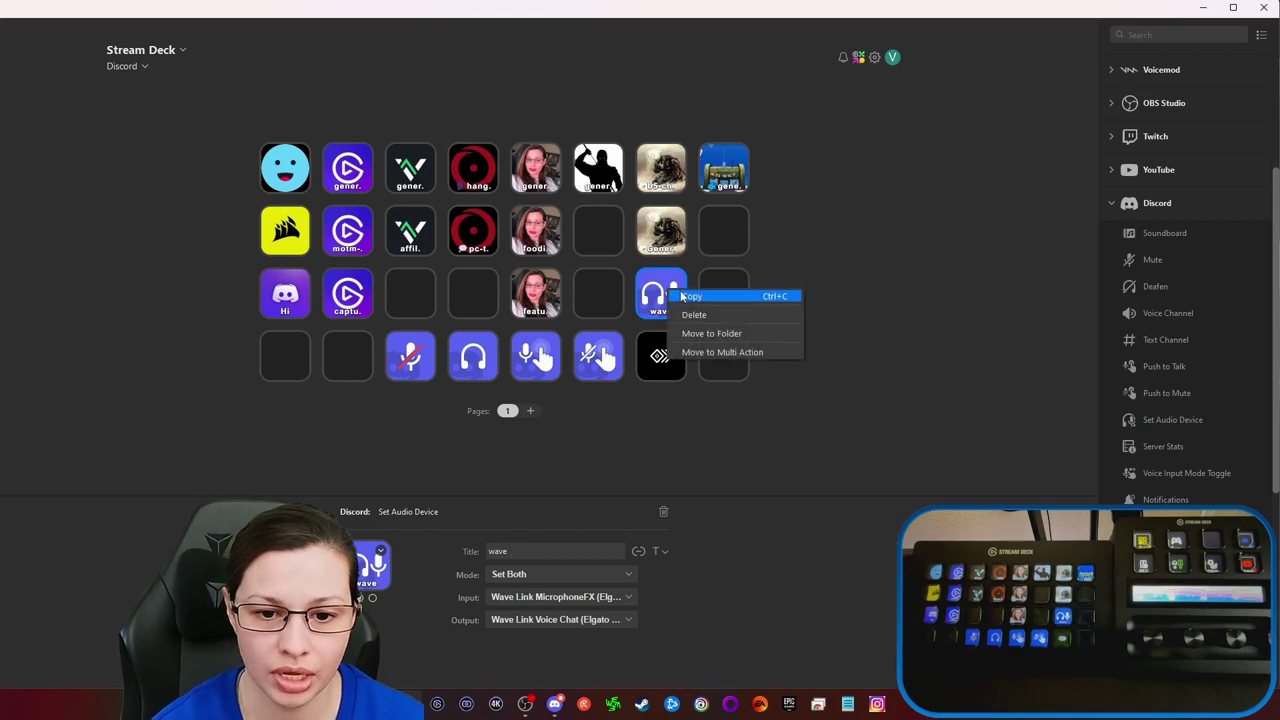
left_click(690, 297)
right_click(712, 292)
left_click(718, 302)
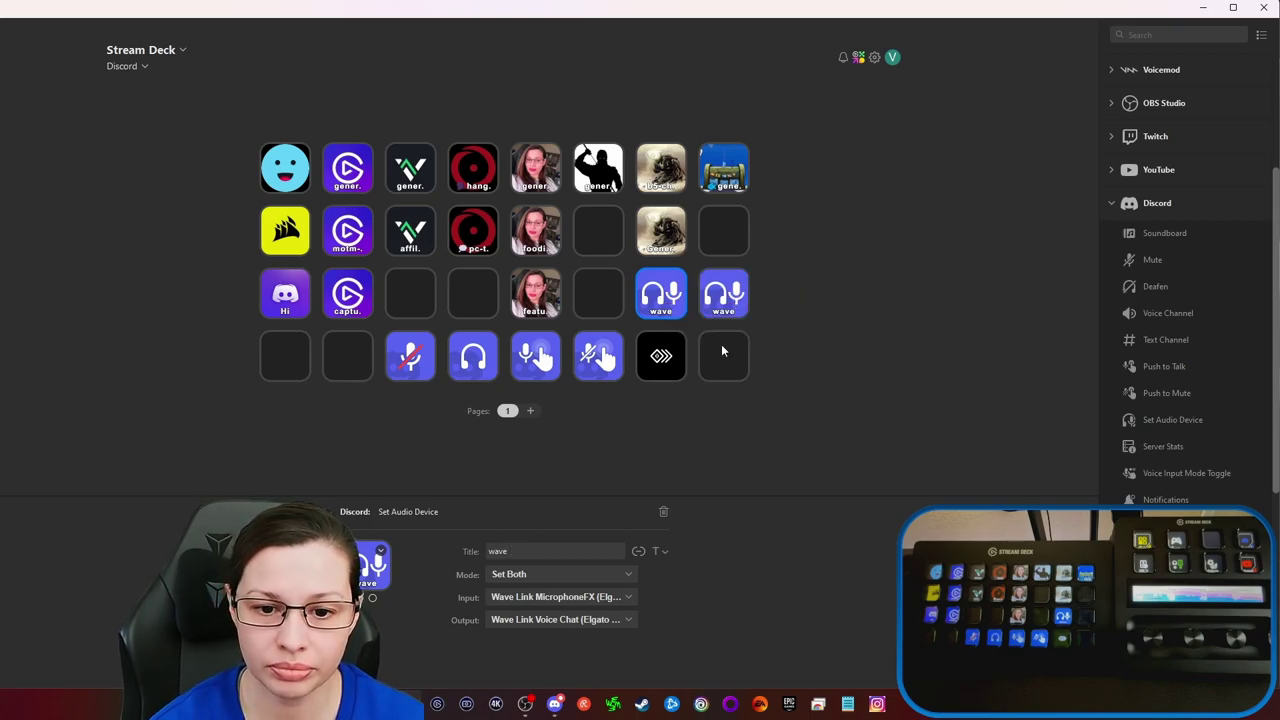
- Replace the copy's 'wave' title with 'voicemod'
left_click(605, 597)
left_click(600, 546)
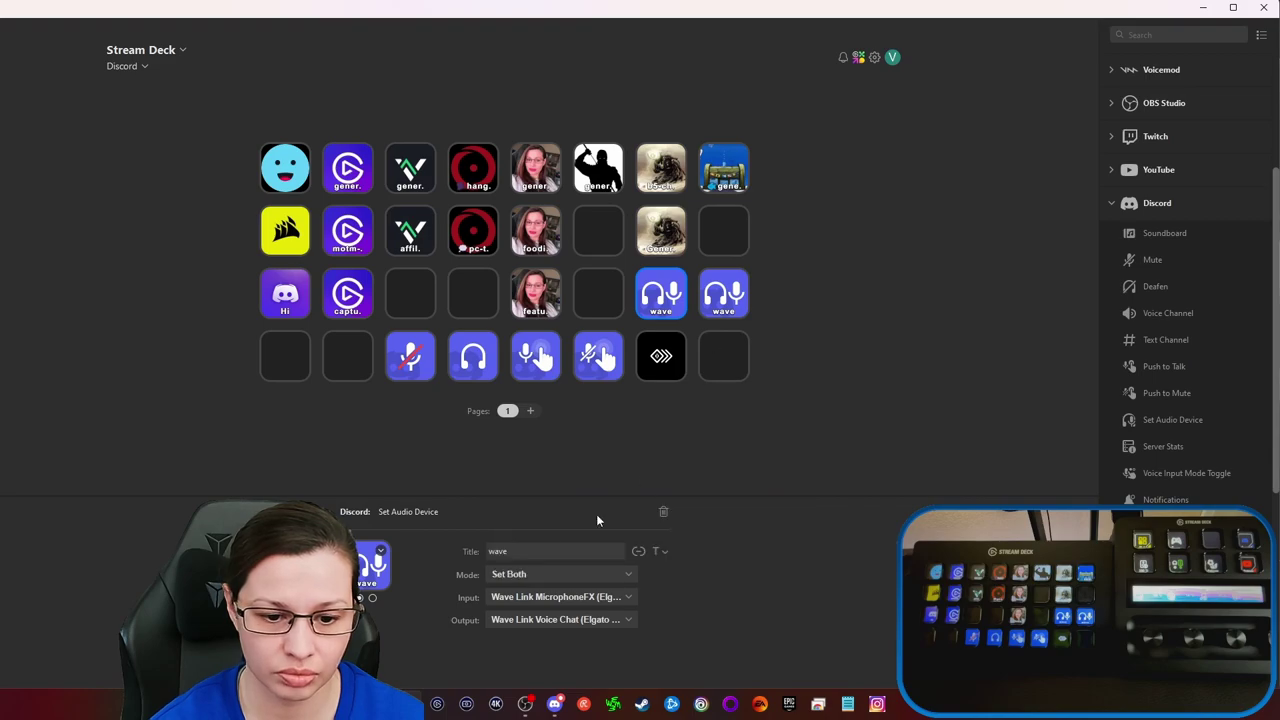
left_click_drag(533, 552, 467, 542)
key("BackSpace")
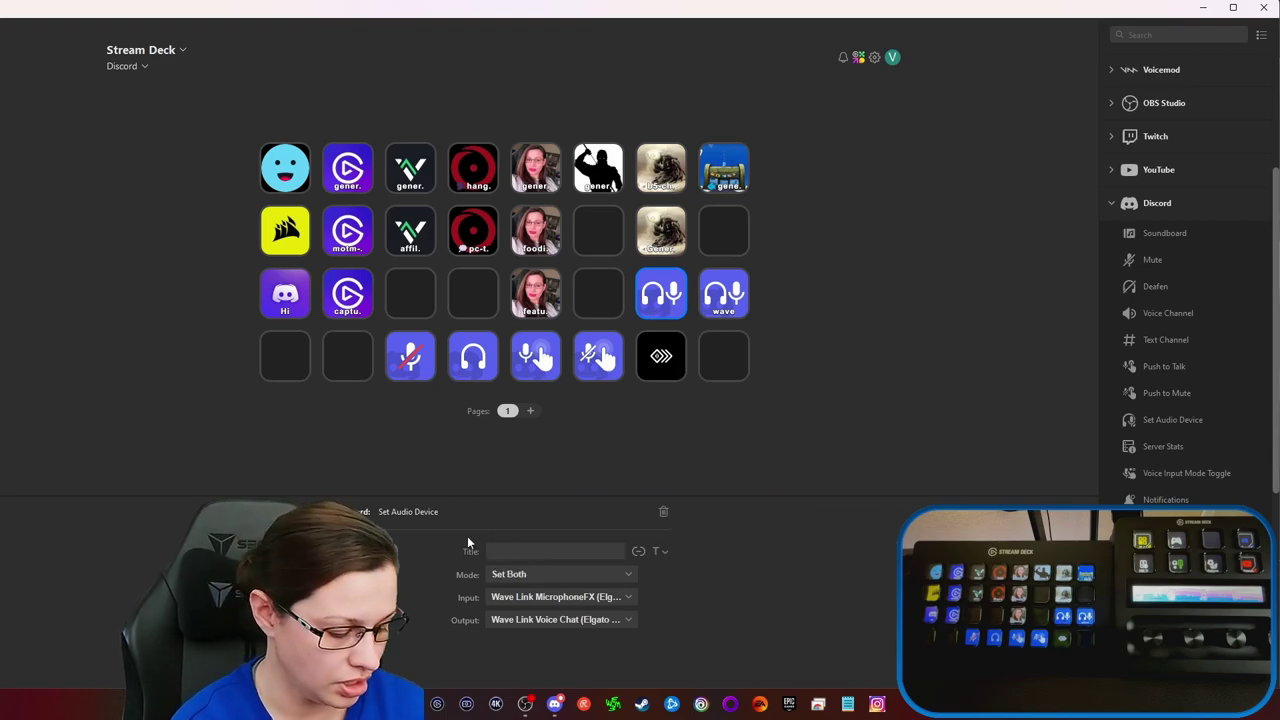
type("voicemod")
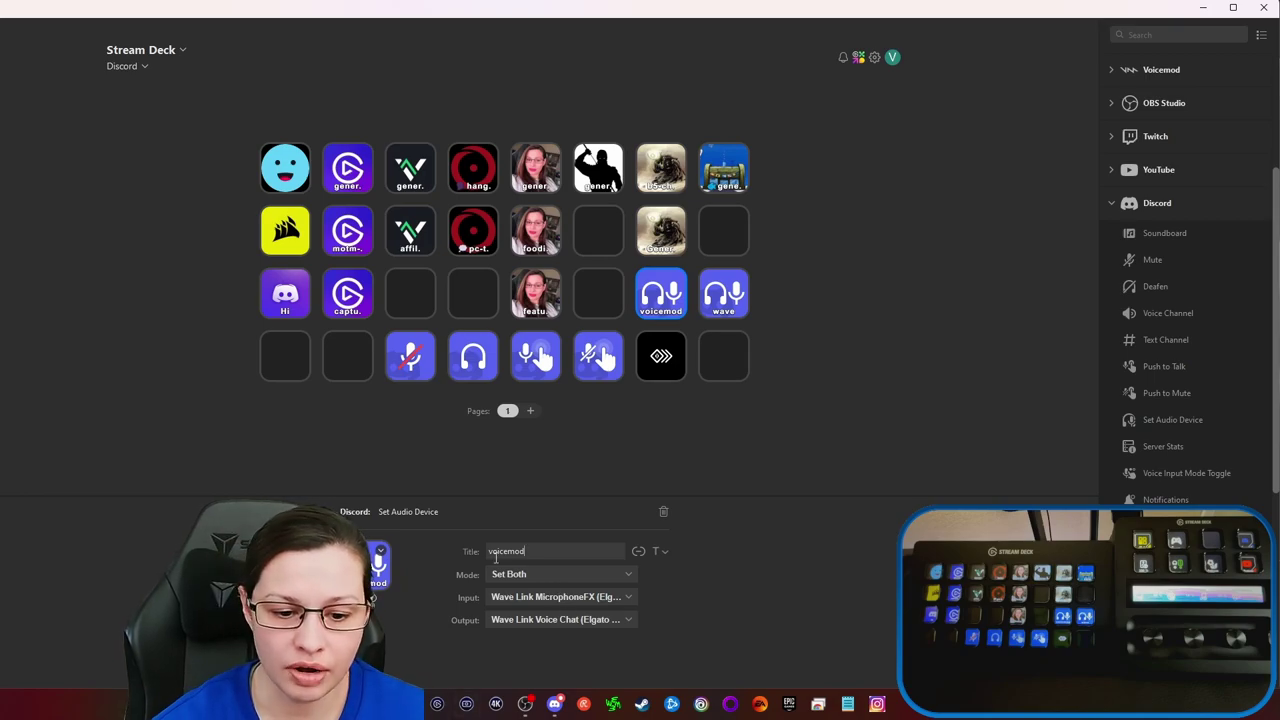
- Set the voicemod key's input to Microphone (Voicemod Virtual Audio Device)
left_click(572, 598)
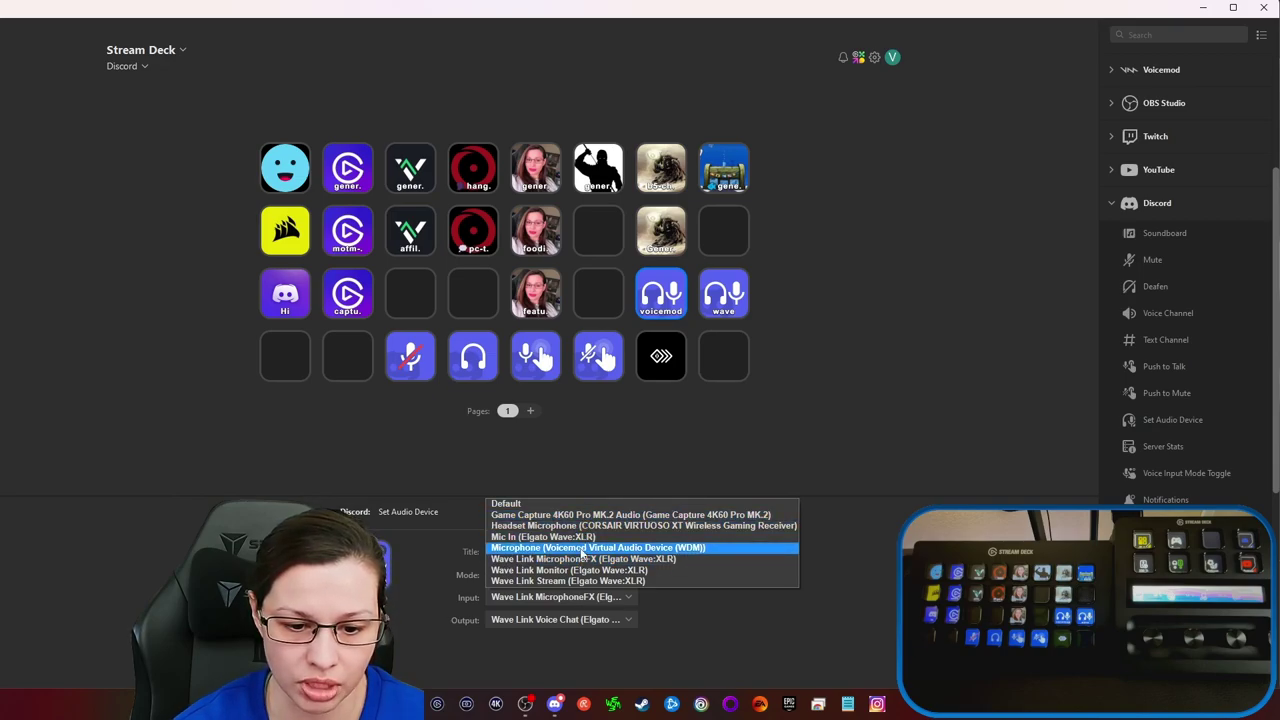
left_click(580, 547)
left_click(790, 435)
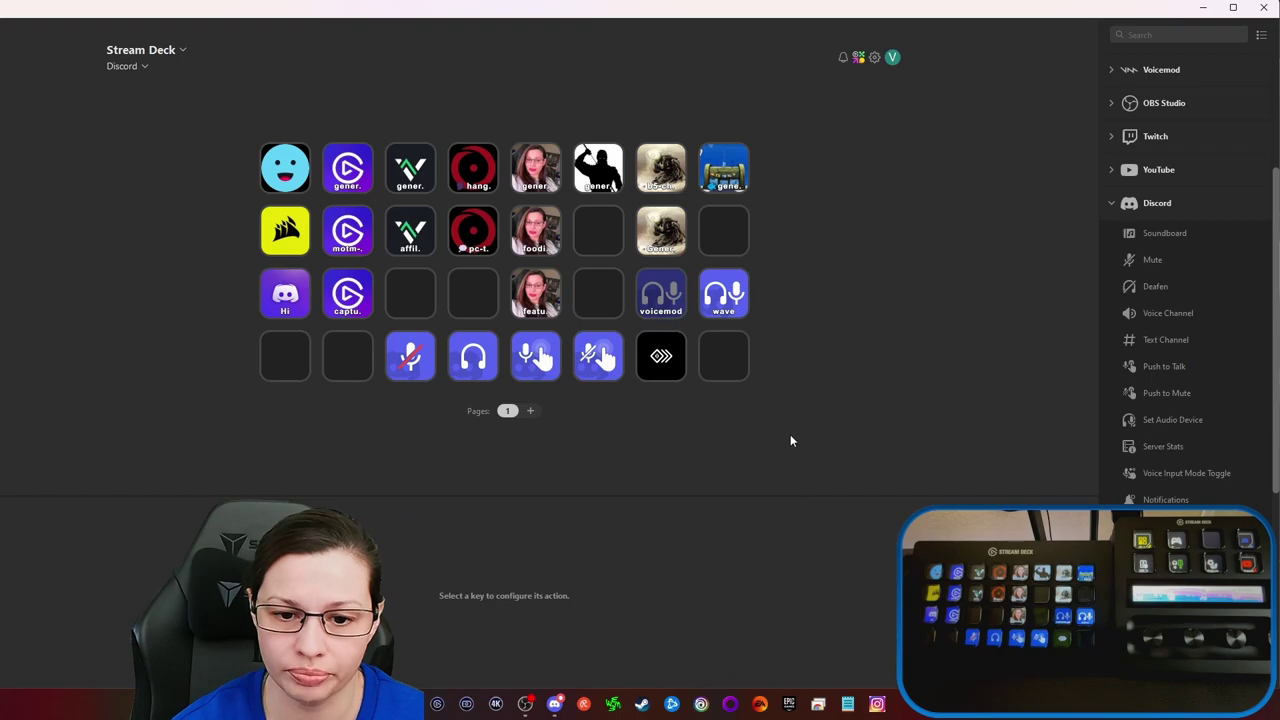
left_click(685, 298)
- Swap the positions of the wave and voicemod keys
left_click_drag(719, 300, 661, 294)
left_click(721, 351)
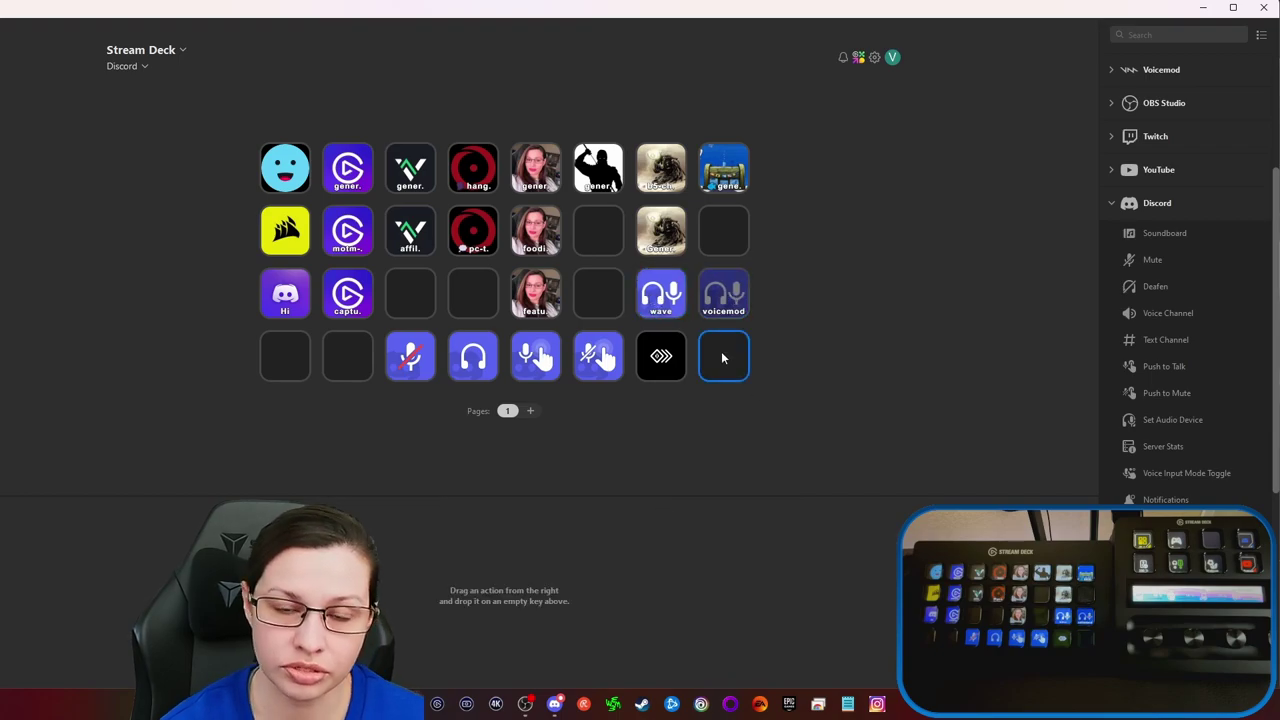
left_click(724, 293)
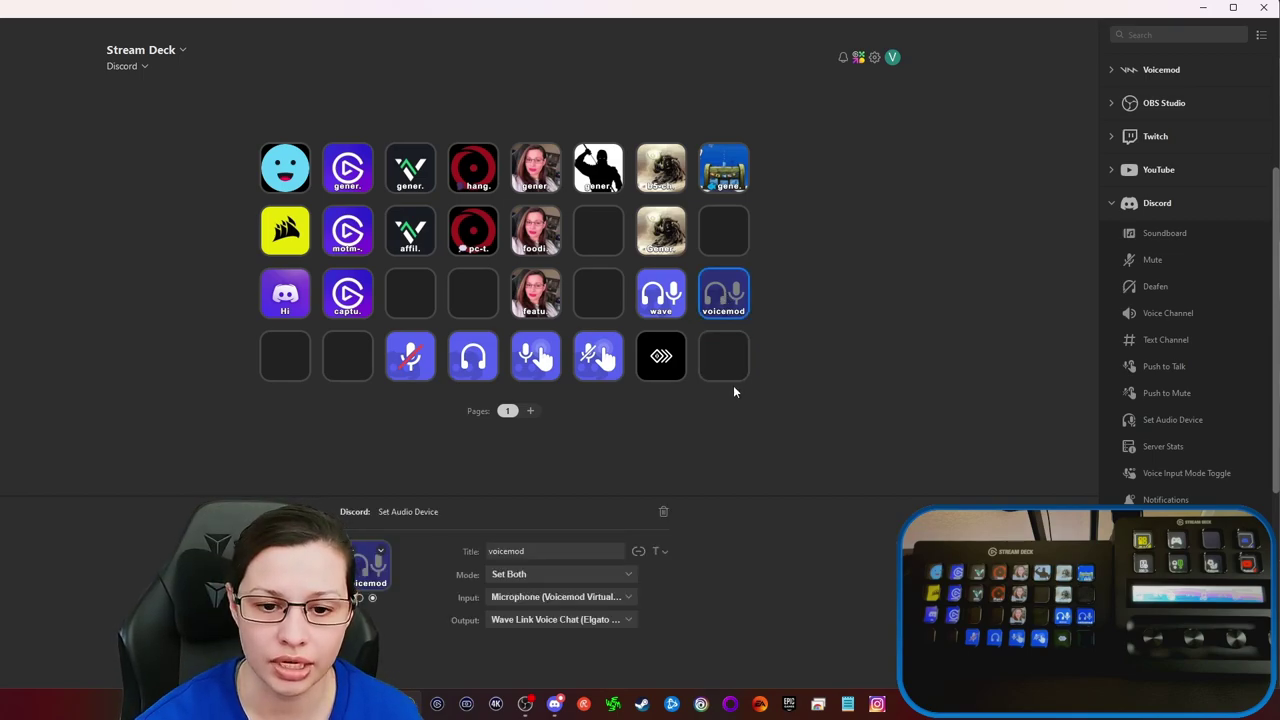
- Copy the wave key's action into the Multi Action Switch's first state
right_click(663, 295)
left_click(650, 351)
double_click(650, 351)
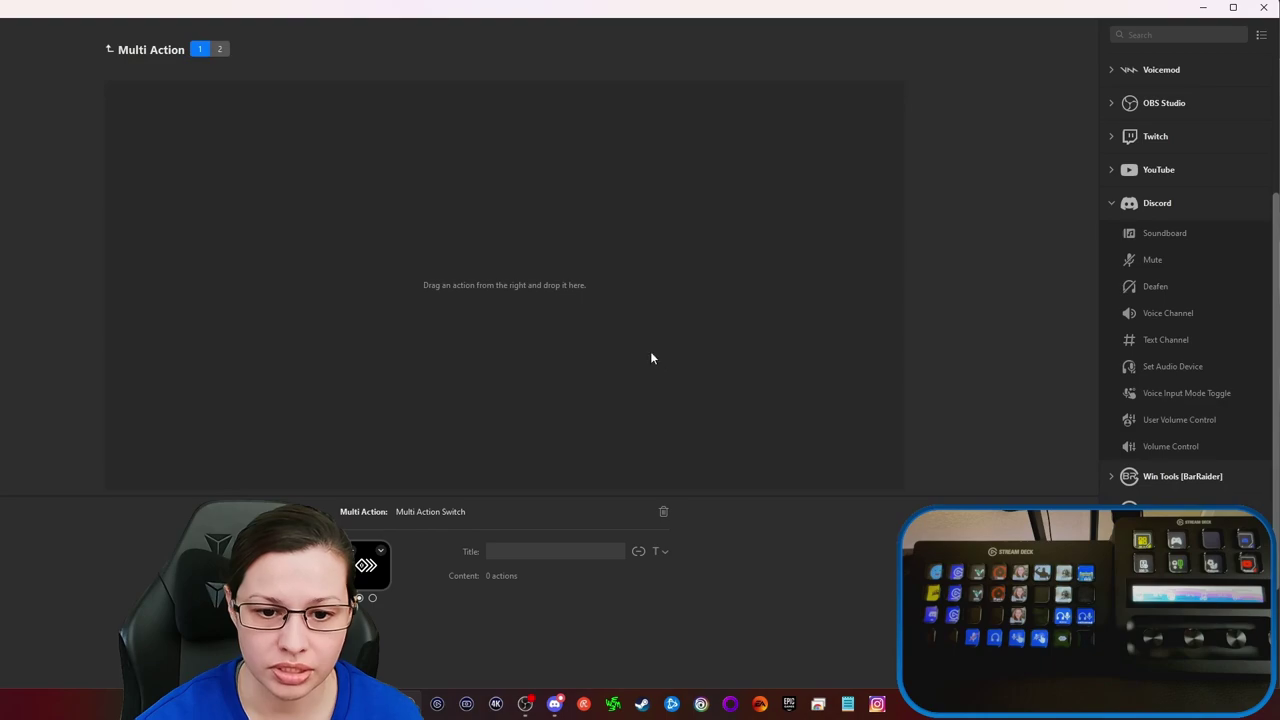
left_click_drag(416, 263, 446, 277)
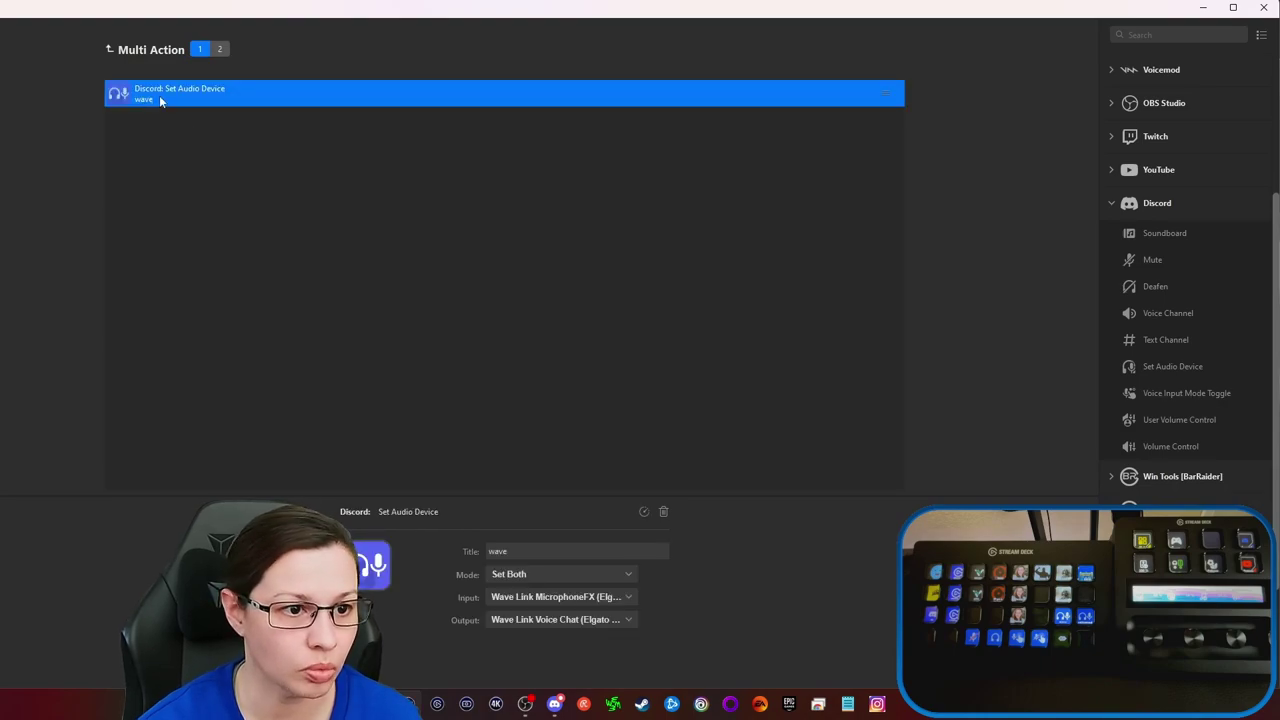
left_click(109, 50)
- Copy the voicemod key's action and paste it into the Multi Action Switch's second state
left_click(724, 293)
right_click(728, 288)
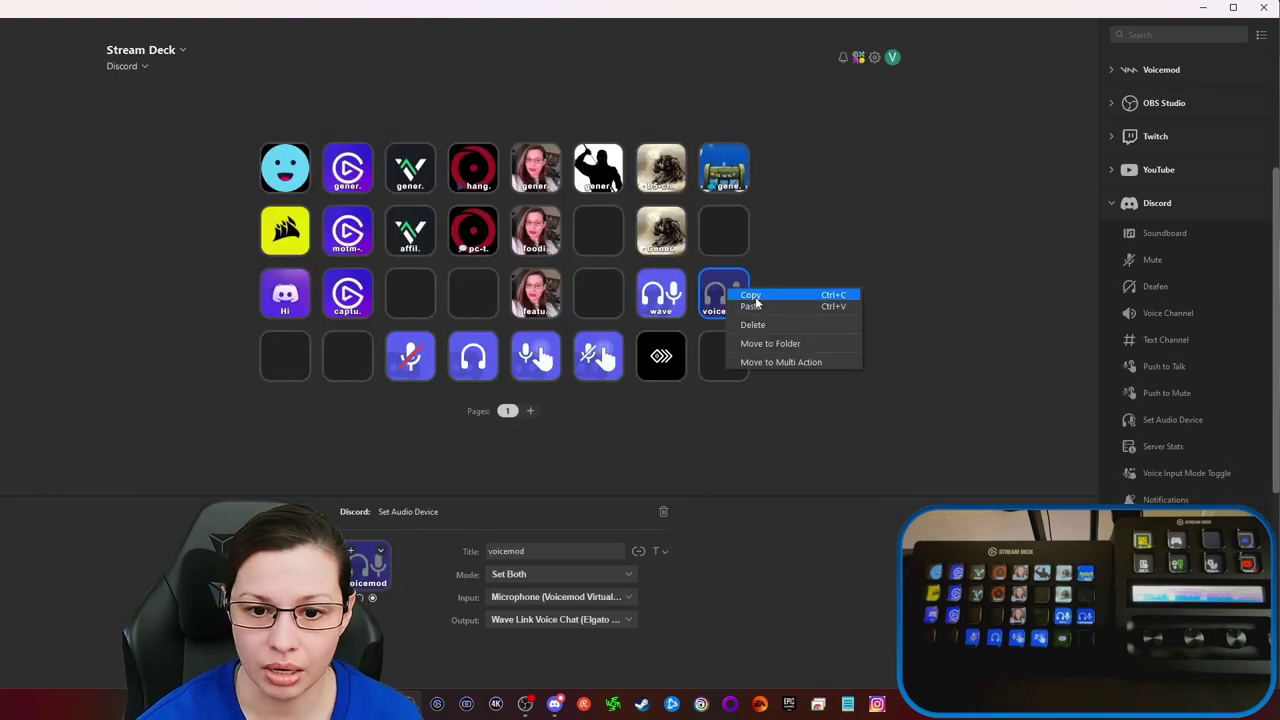
key("Escape")
double_click(652, 358)
left_click(220, 49)
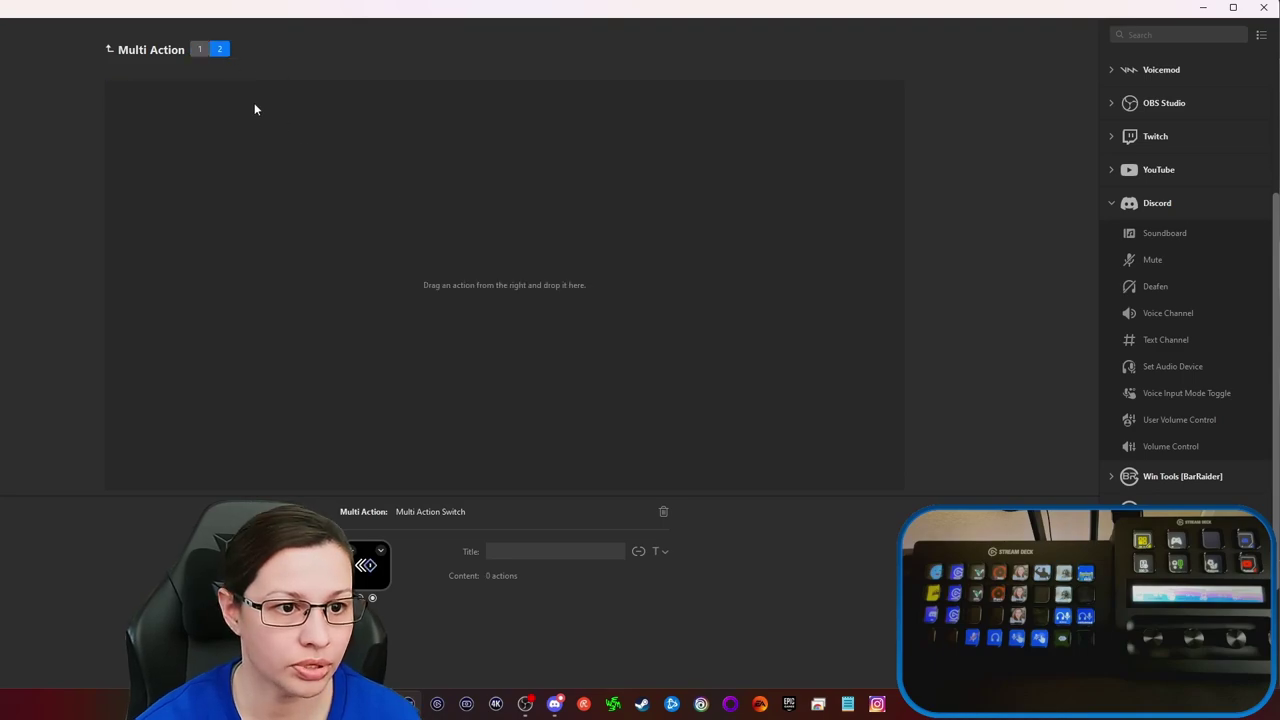
right_click(264, 124)
left_click(288, 141)
left_click(110, 49)
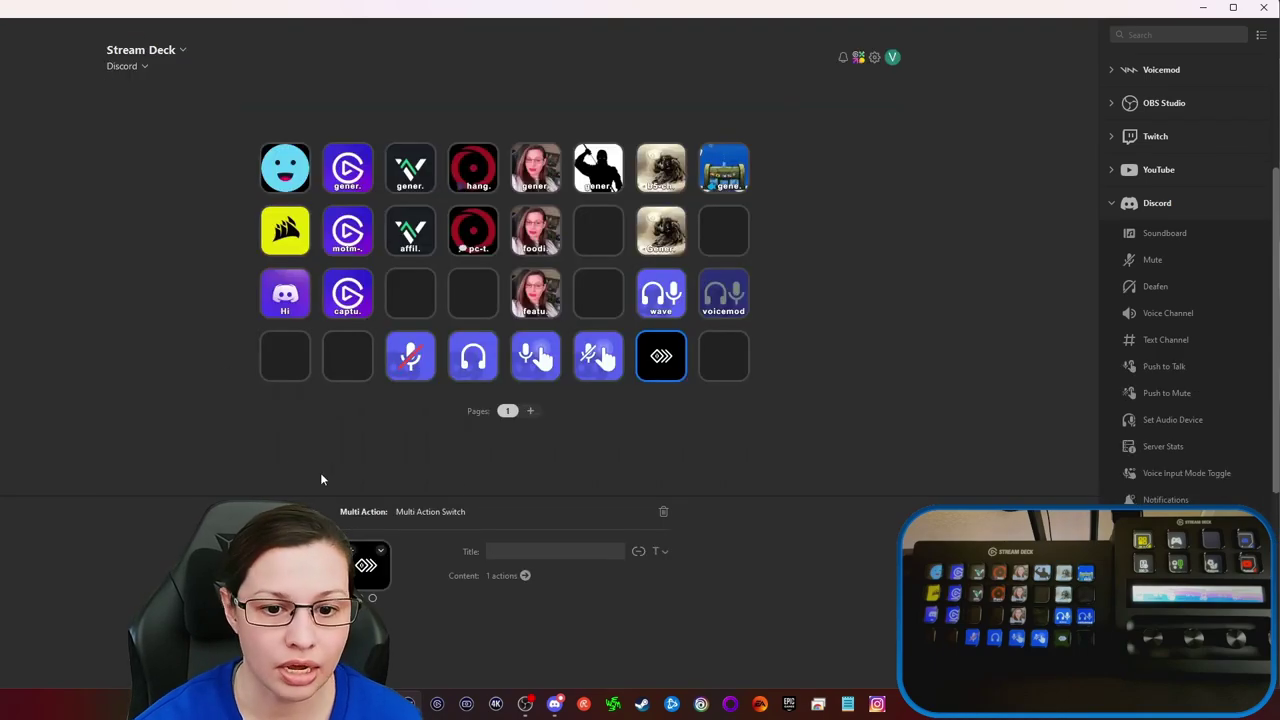